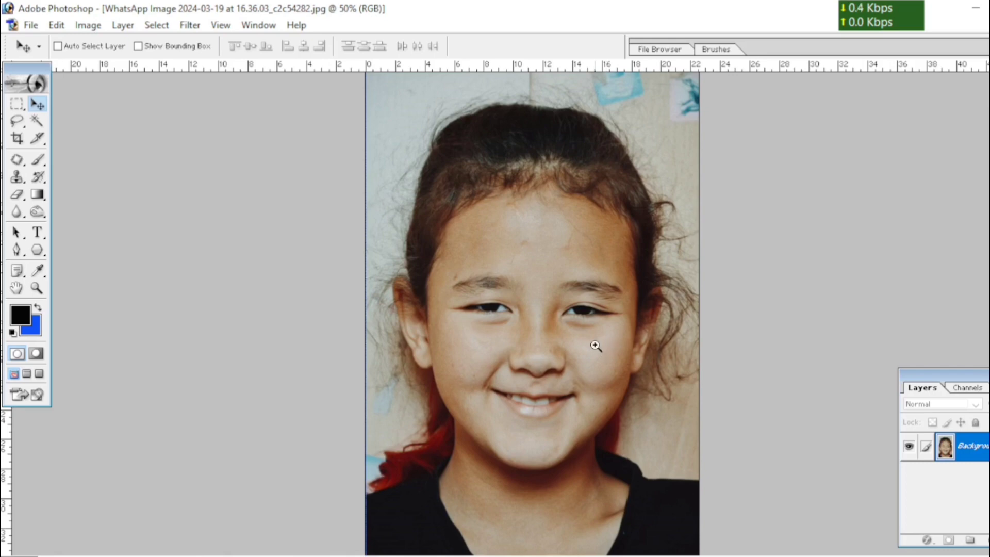
# Examine the loose hair around the girl's head and the background of the portrait up close
pyautogui.hotkey('ctrl', '+')
pyautogui.scroll(3, 344, 262)
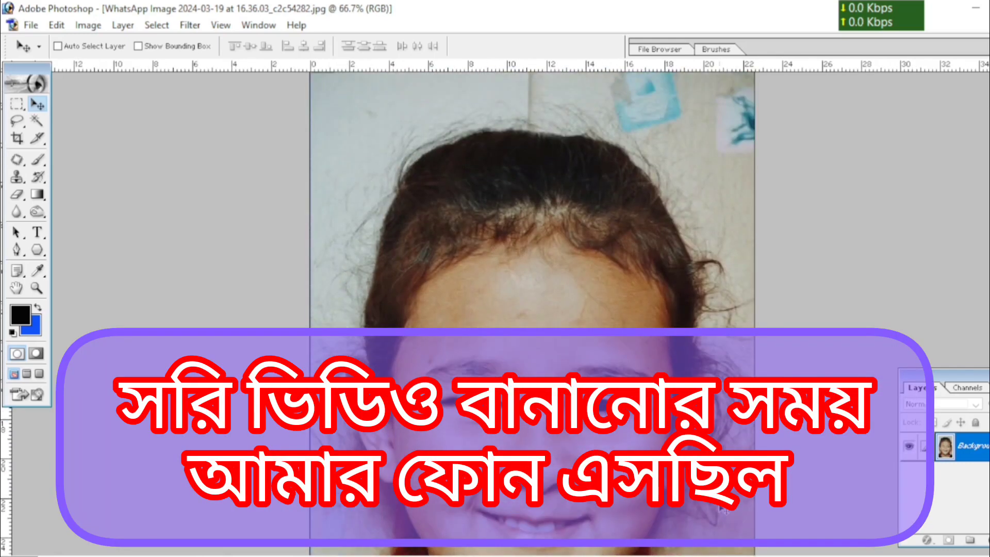
pyautogui.scroll(-4, 717, 413)
pyautogui.scroll(3, 716, 282)
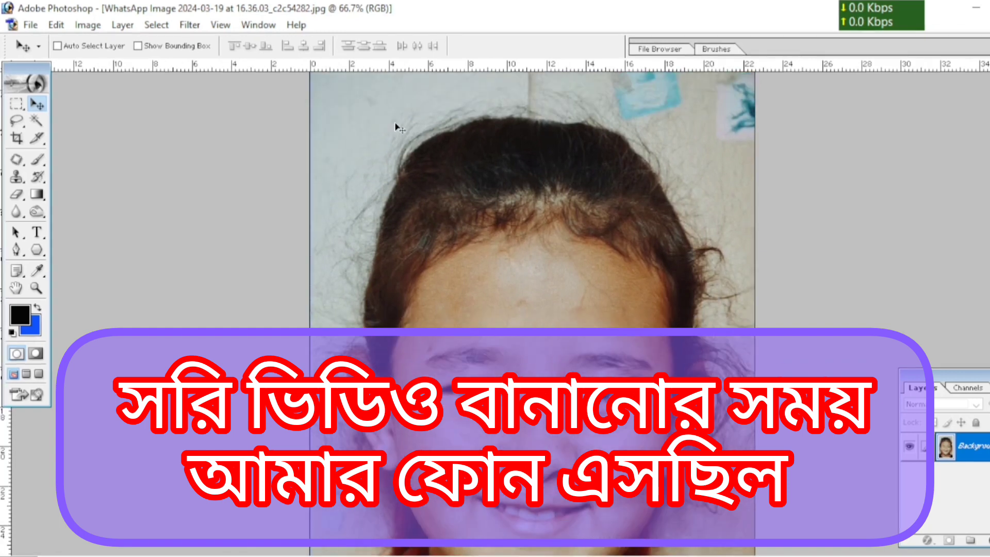
pyautogui.scroll(-1, 725, 347)
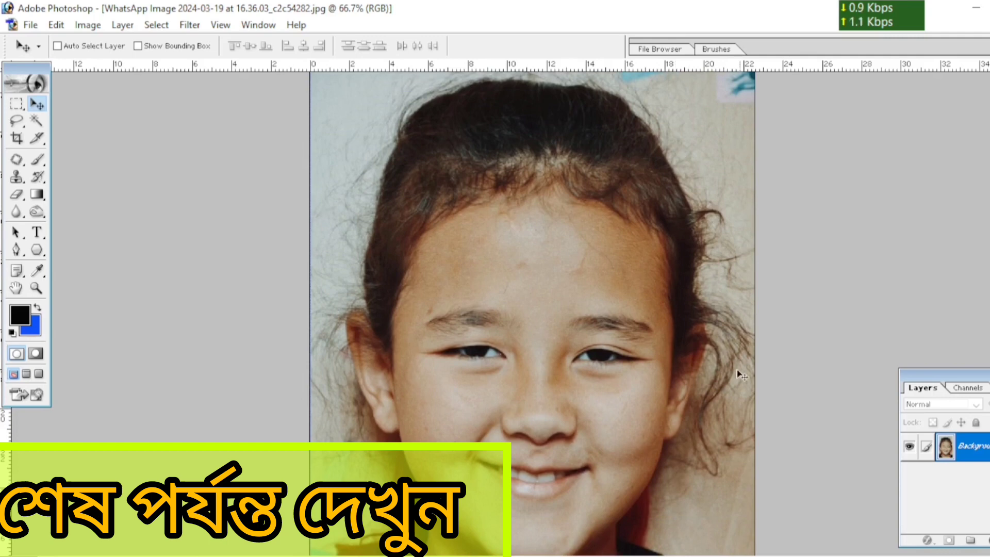
pyautogui.scroll(1, 721, 420)
pyautogui.scroll(-1, 720, 421)
pyautogui.scroll(1, 717, 415)
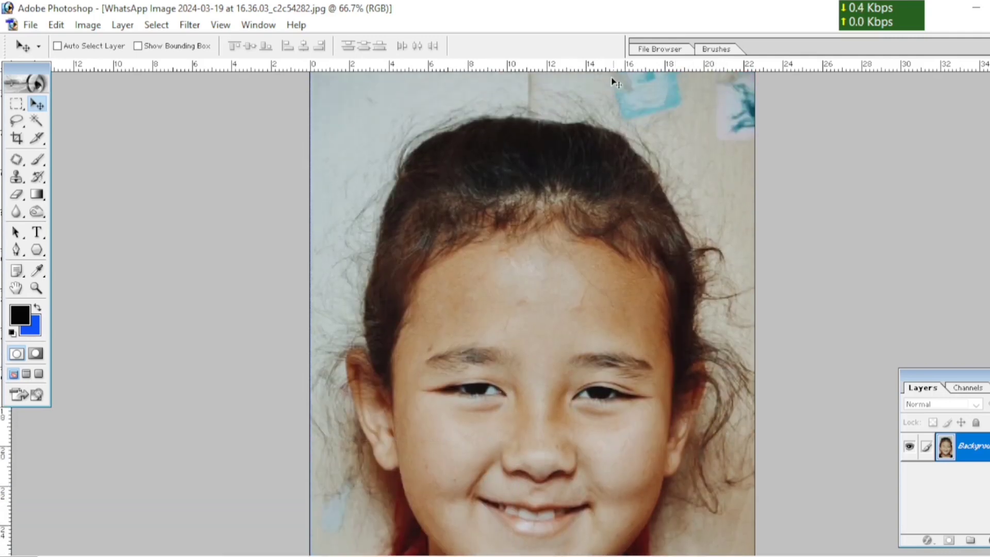
pyautogui.hotkey('ctrl', '-')
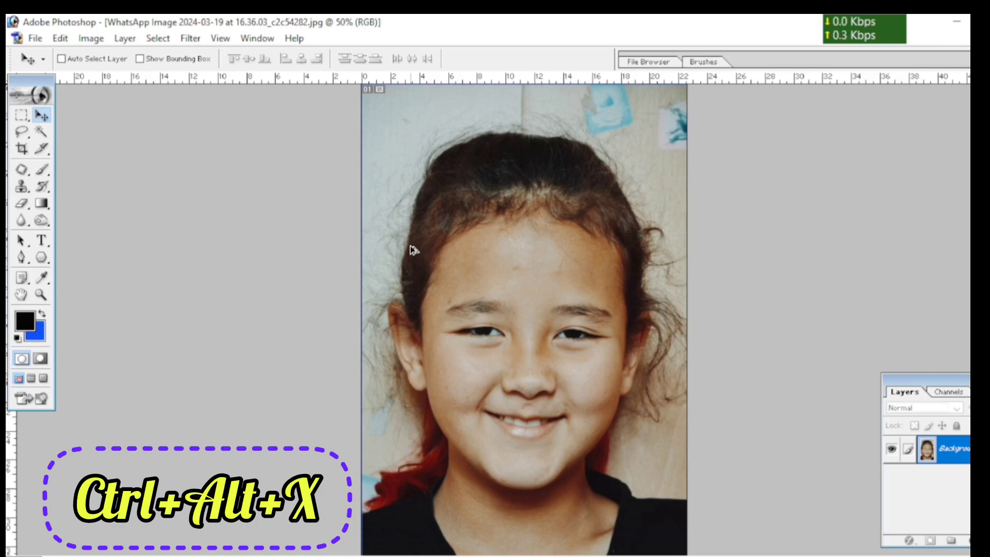
# Start the Extract filter on the portrait and move its window so the photo and the options are reachable
pyautogui.hotkey('ctrl', 'alt', 'x')
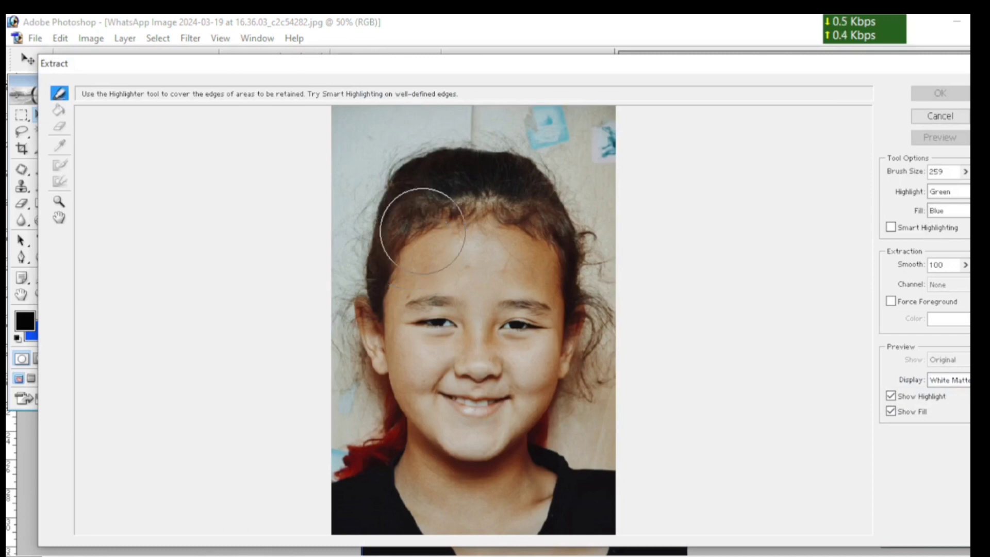
pyautogui.moveTo(520, 71); pyautogui.dragTo(694, 233)
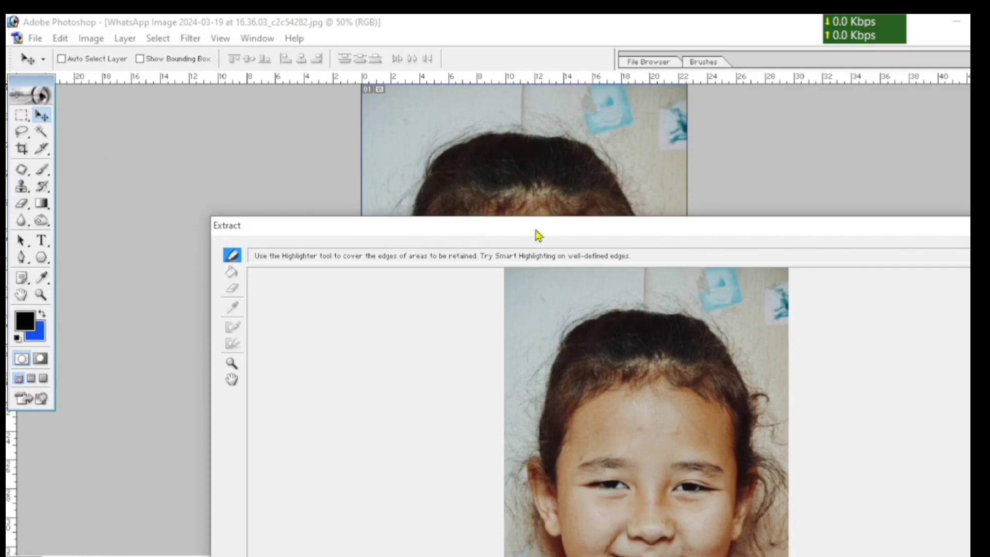
pyautogui.moveTo(537, 232); pyautogui.dragTo(344, 88)
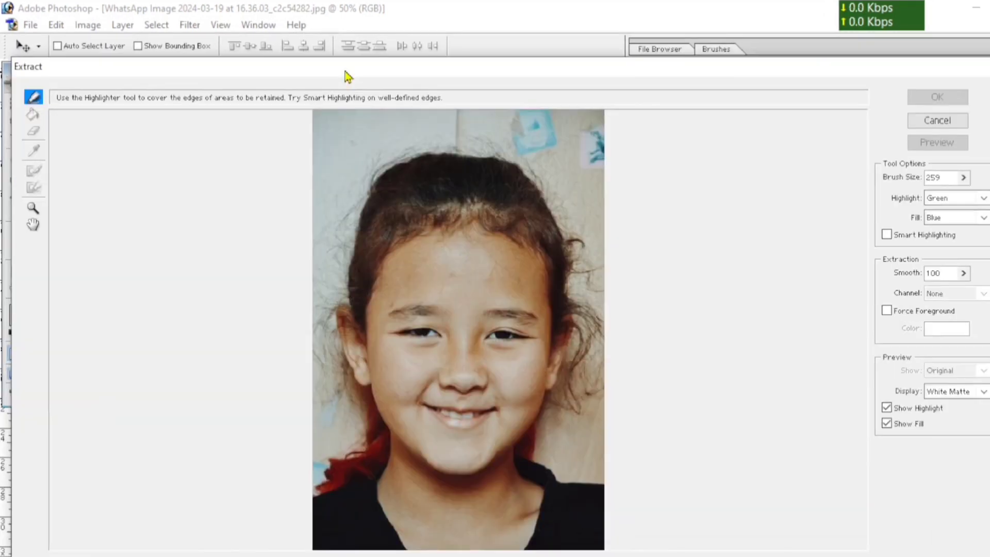
pyautogui.moveTo(348, 76)
pyautogui.mouseDown()
pyautogui.moveTo(404, 101)
pyautogui.moveTo(356, 66)
pyautogui.mouseUp()
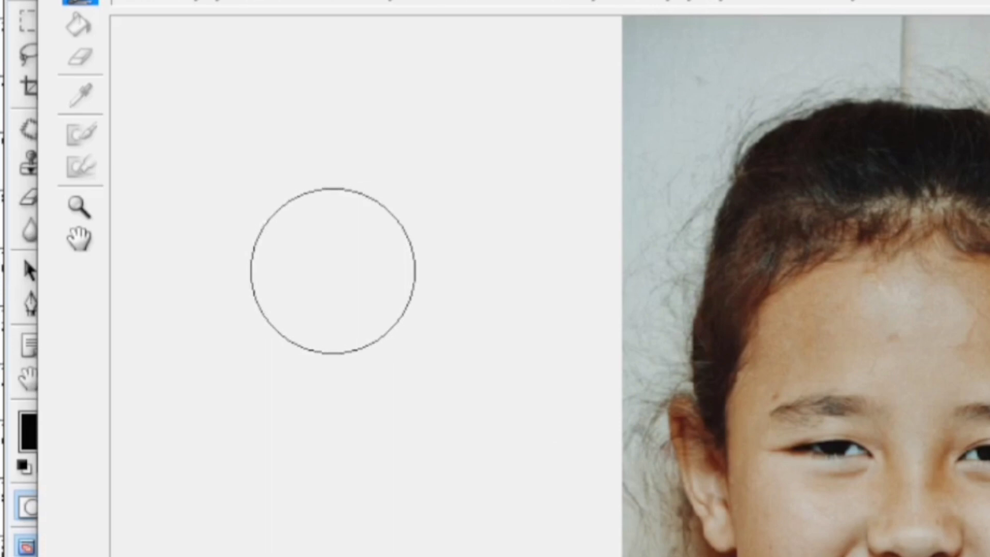
# Reduce the Highlighter's brush size to 159
pyautogui.press('[')
pyautogui.press('[')
pyautogui.press('[')
pyautogui.press('[')
pyautogui.press('[')
pyautogui.press('[')
pyautogui.press('[')
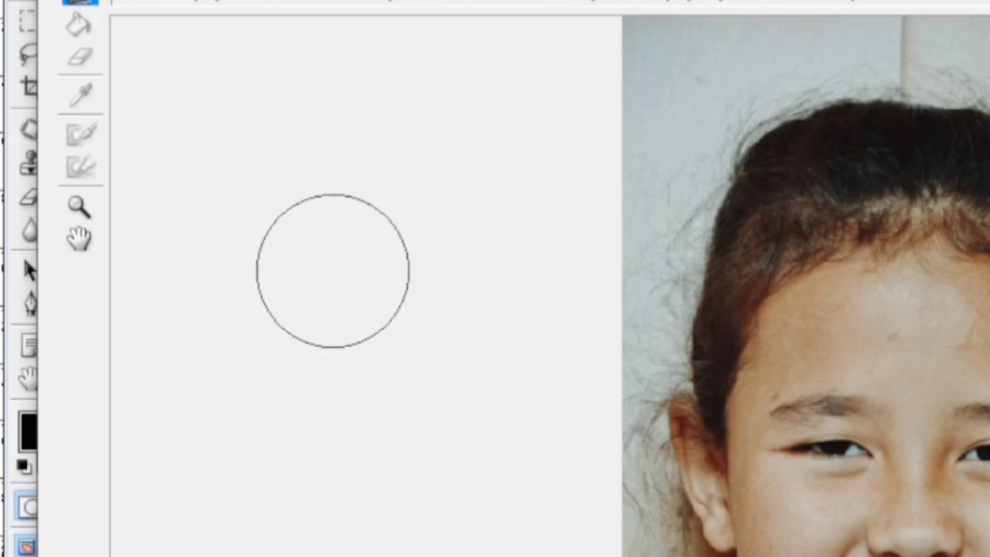
pyautogui.press('[')
pyautogui.press('[')
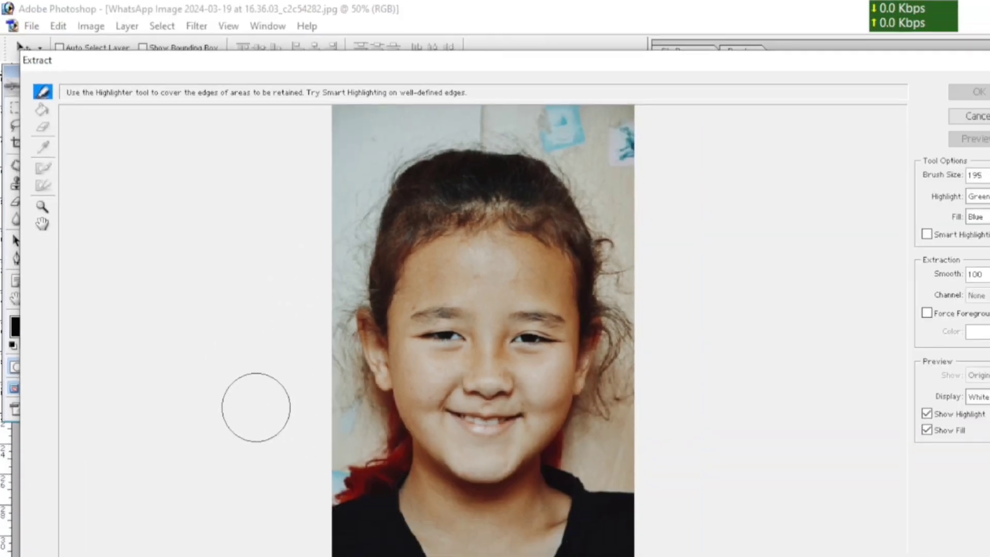
pyautogui.press('[')
pyautogui.press('[')
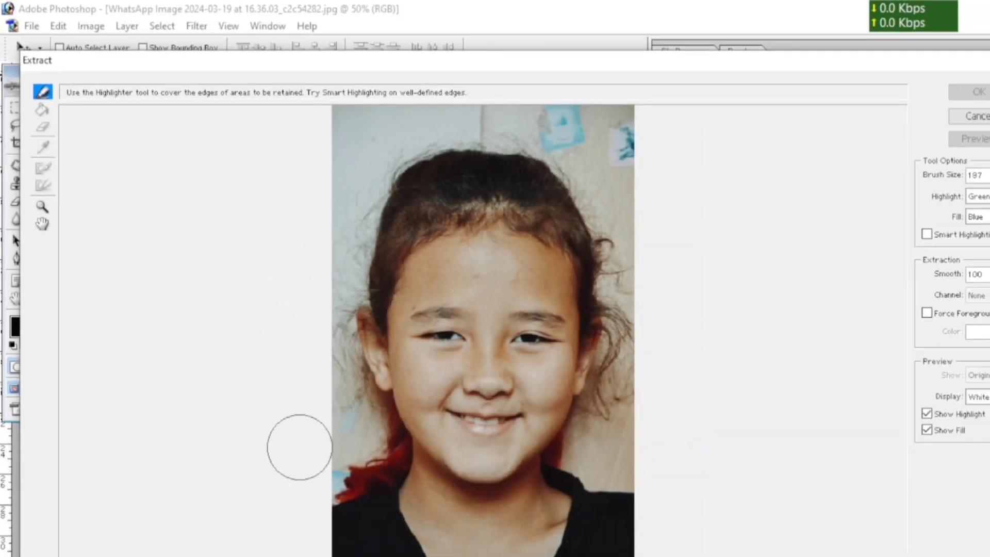
pyautogui.press('[')
pyautogui.press('[')
pyautogui.press('[')
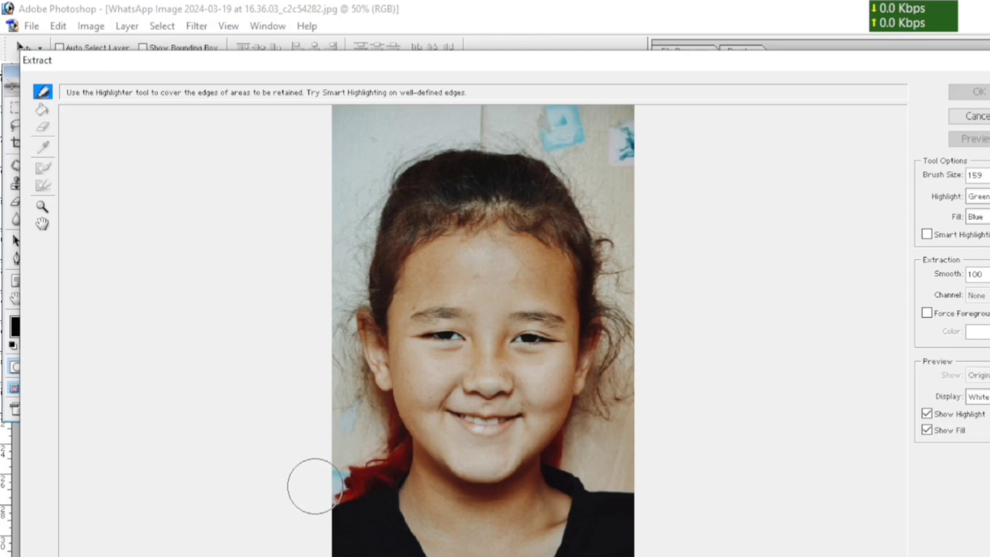
# Highlight the girl's outline and stray hair from one shoulder over the head to the other, reducing the brush size to 102 for tight areas
pyautogui.moveTo(314, 487); pyautogui.dragTo(347, 484)
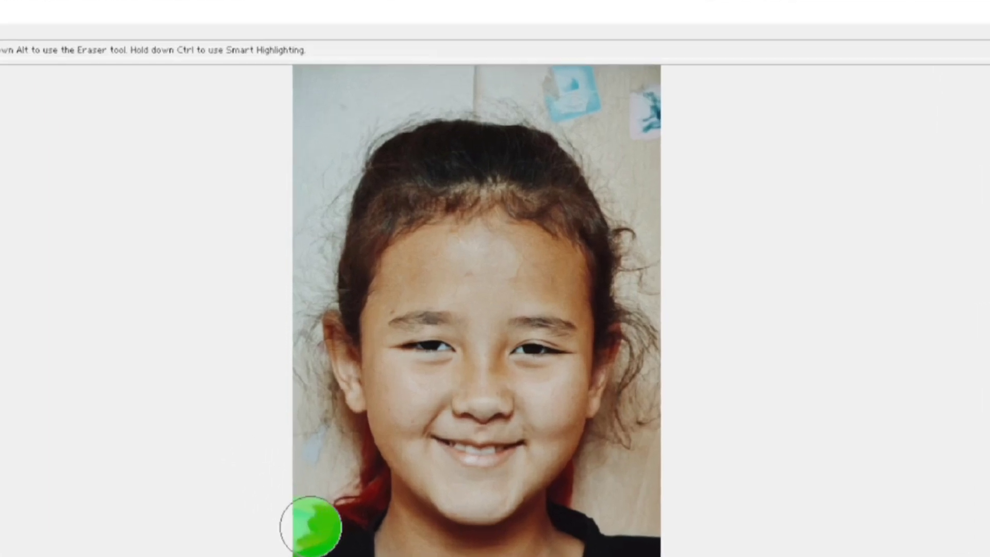
pyautogui.moveTo(311, 526)
pyautogui.mouseDown()
pyautogui.moveTo(358, 512)
pyautogui.moveTo(358, 475)
pyautogui.mouseUp()
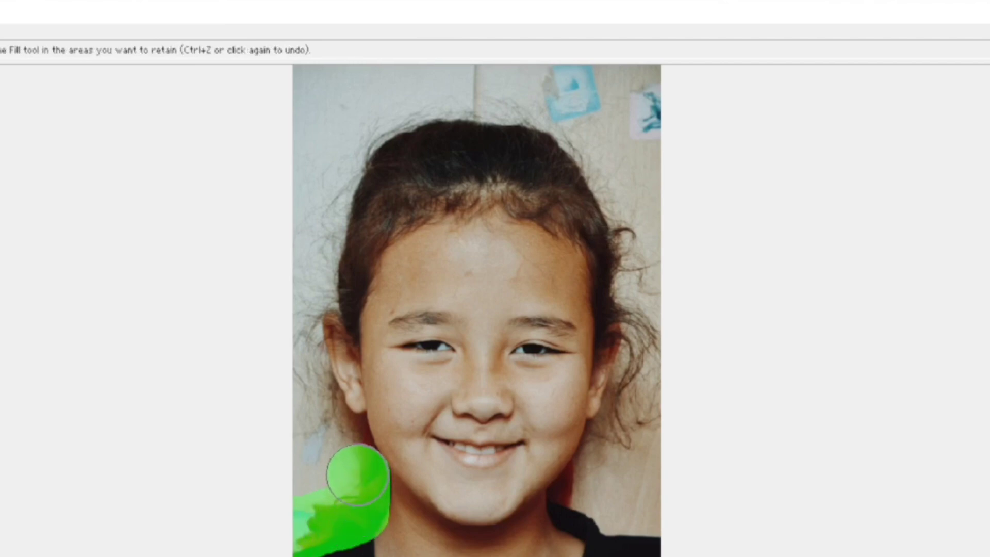
pyautogui.moveTo(357, 474)
pyautogui.mouseDown()
pyautogui.moveTo(312, 394)
pyautogui.moveTo(294, 323)
pyautogui.moveTo(323, 217)
pyautogui.mouseUp()
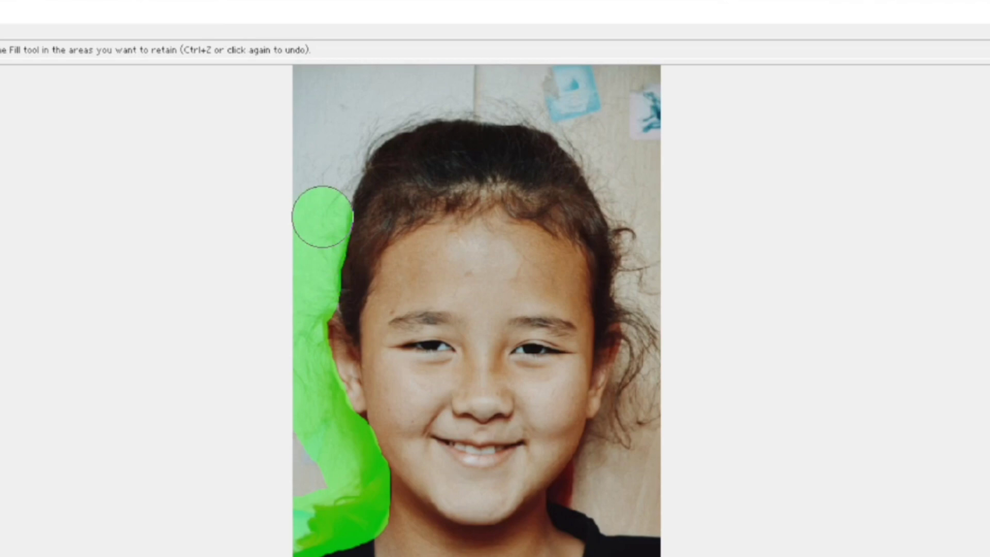
pyautogui.moveTo(323, 216)
pyautogui.mouseDown()
pyautogui.moveTo(337, 157)
pyautogui.moveTo(370, 119)
pyautogui.moveTo(377, 150)
pyautogui.moveTo(439, 121)
pyautogui.moveTo(550, 144)
pyautogui.moveTo(599, 245)
pyautogui.moveTo(593, 238)
pyautogui.moveTo(603, 301)
pyautogui.moveTo(588, 370)
pyautogui.moveTo(548, 435)
pyautogui.moveTo(605, 461)
pyautogui.moveTo(572, 464)
pyautogui.moveTo(617, 354)
pyautogui.moveTo(592, 404)
pyautogui.mouseUp()
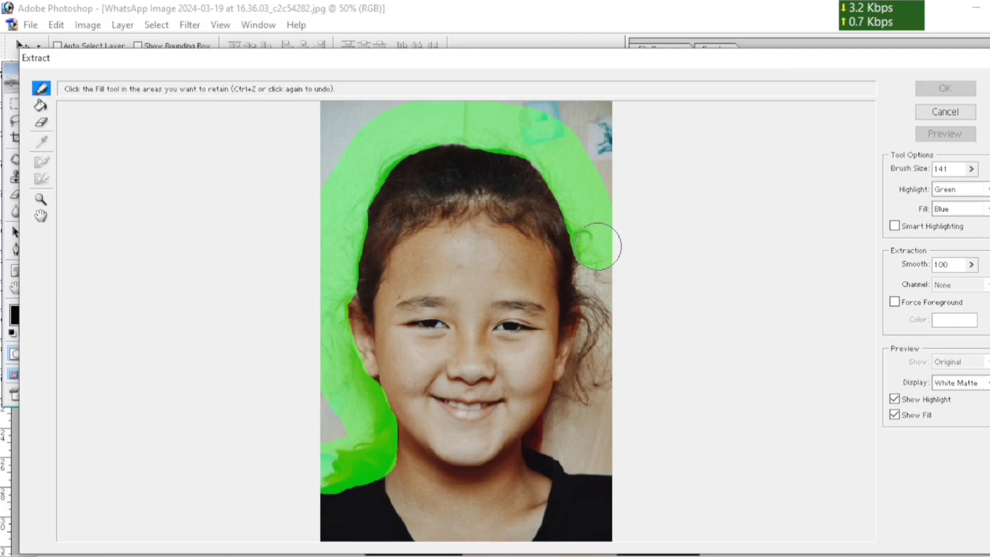
pyautogui.press('[')
pyautogui.press('[')
pyautogui.press('[')
pyautogui.press('[')
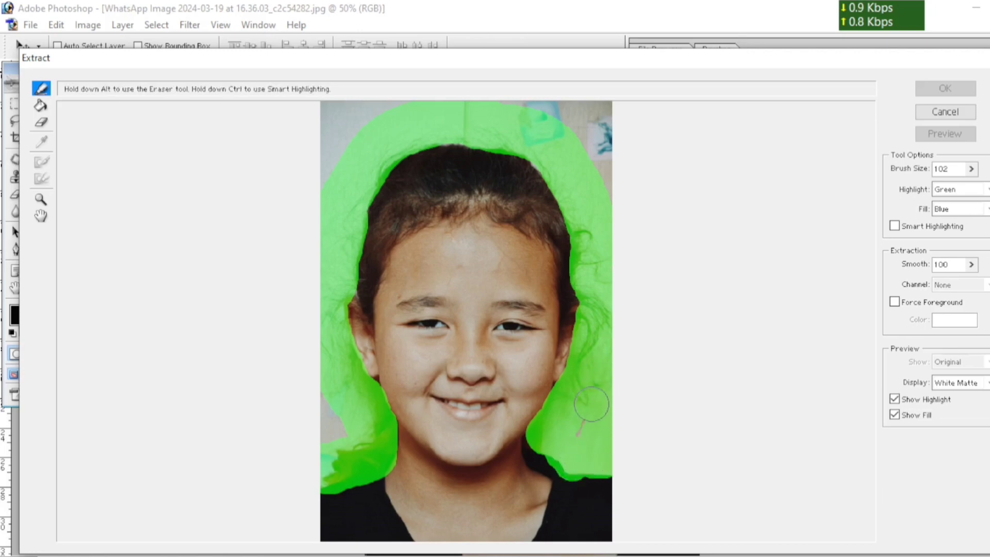
# Enlarge the highlighter brush to 117 and highlight the remaining uncovered background areas around the head
pyautogui.press(']')
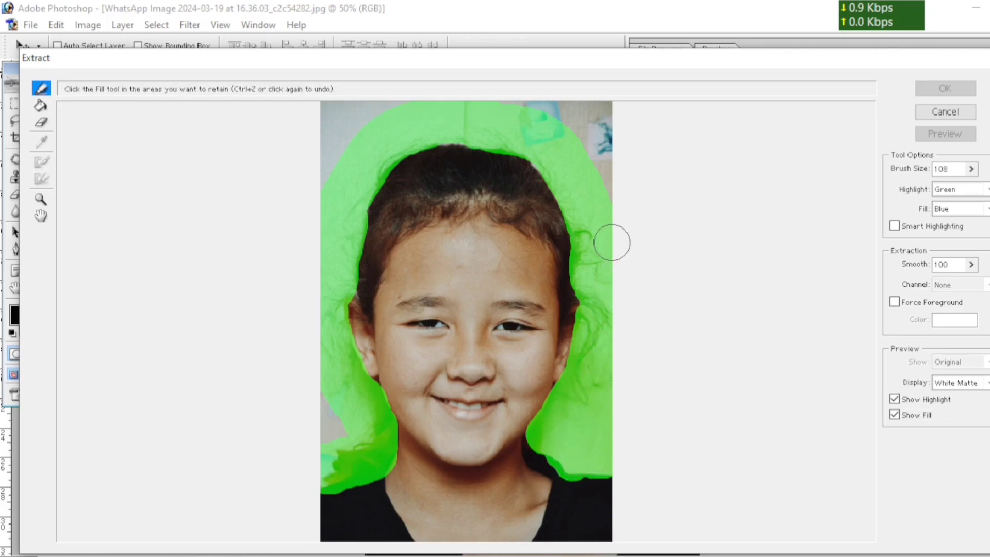
pyautogui.press(']')
pyautogui.moveTo(608, 186)
pyautogui.mouseDown()
pyautogui.moveTo(582, 124)
pyautogui.moveTo(536, 111)
pyautogui.mouseUp()
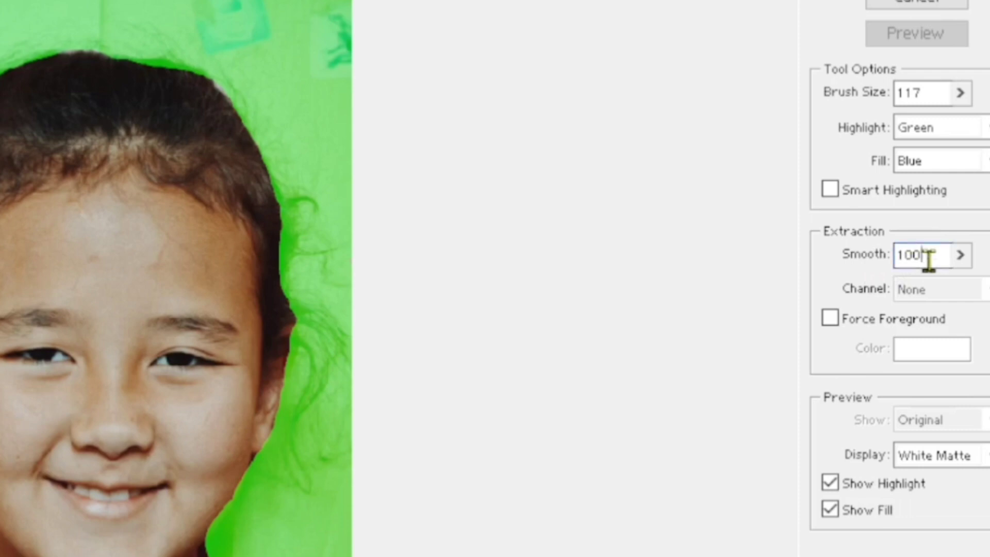
# Extract the girl from the background with Smooth set to 100, filling her figure as the area to retain
pyautogui.press('BackSpace')
pyautogui.press('BackSpace')
pyautogui.write('100')
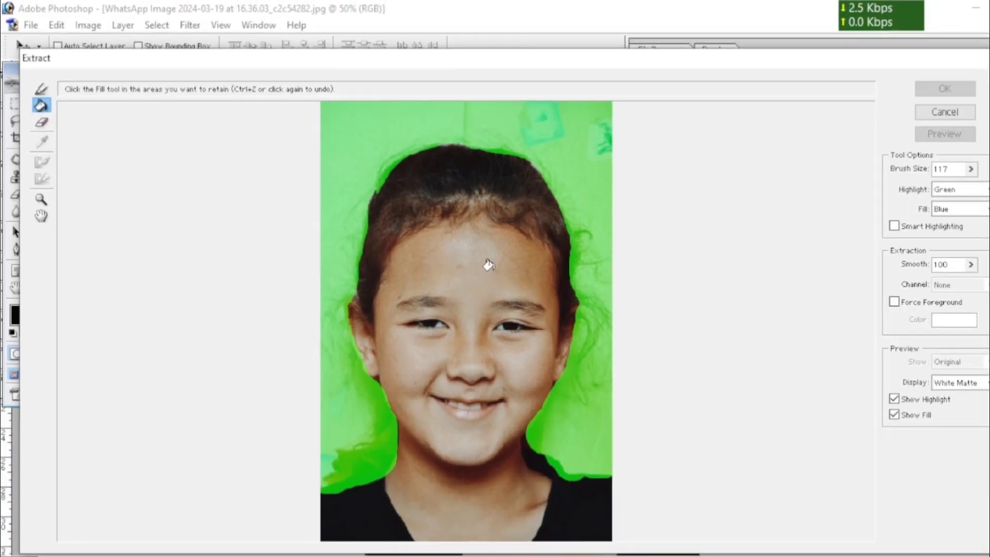
pyautogui.click(488, 265)
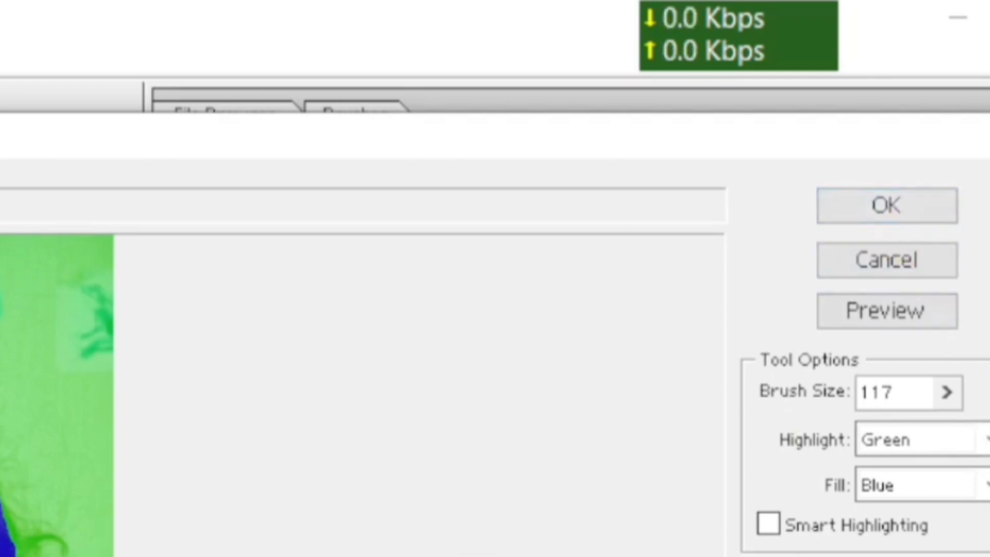
pyautogui.click(923, 215)
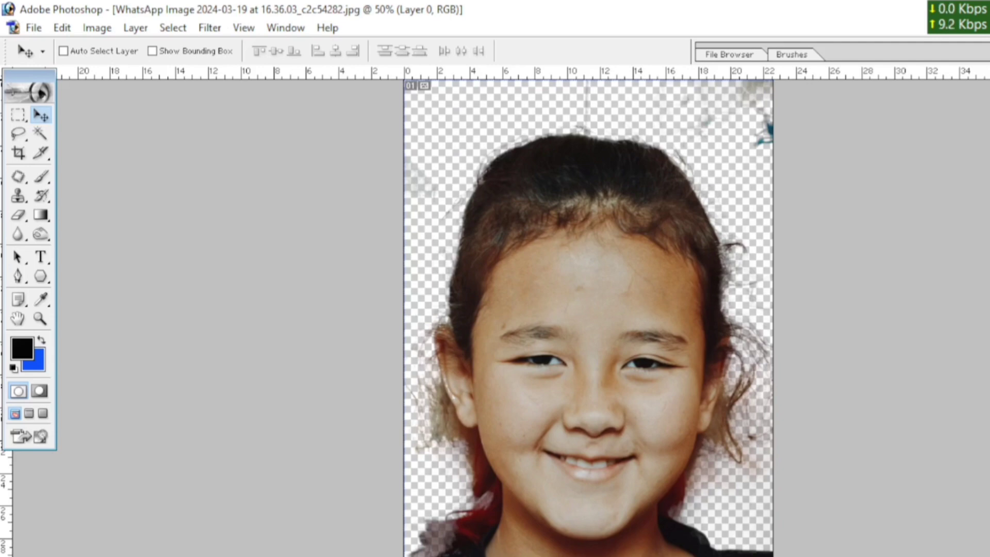
# Erase the leftover background patches above and beside the hair with the Eraser Tool, reducing its brush size to 60
pyautogui.scroll(-1, 789, 349)
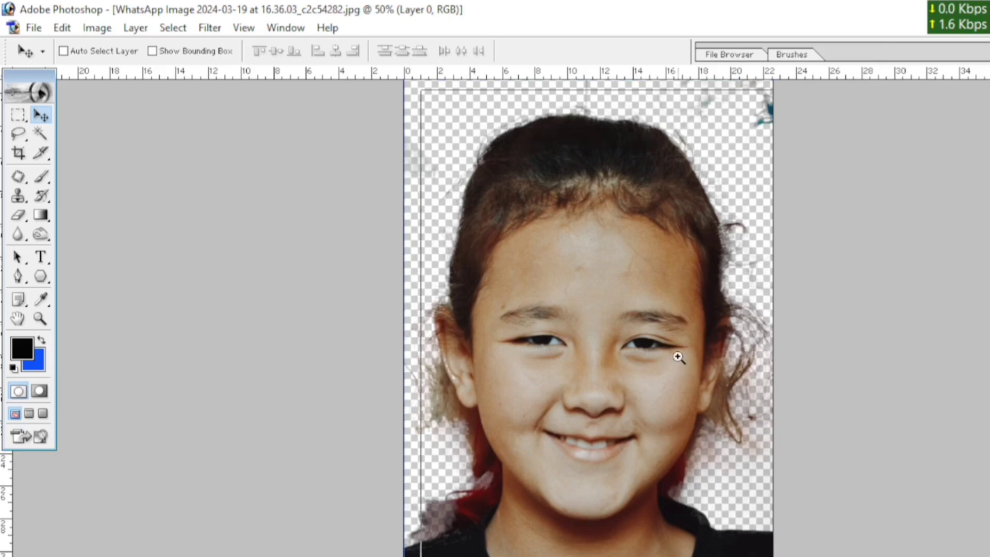
pyautogui.hotkey('ctrl', '+')
pyautogui.scroll(-2, 779, 395)
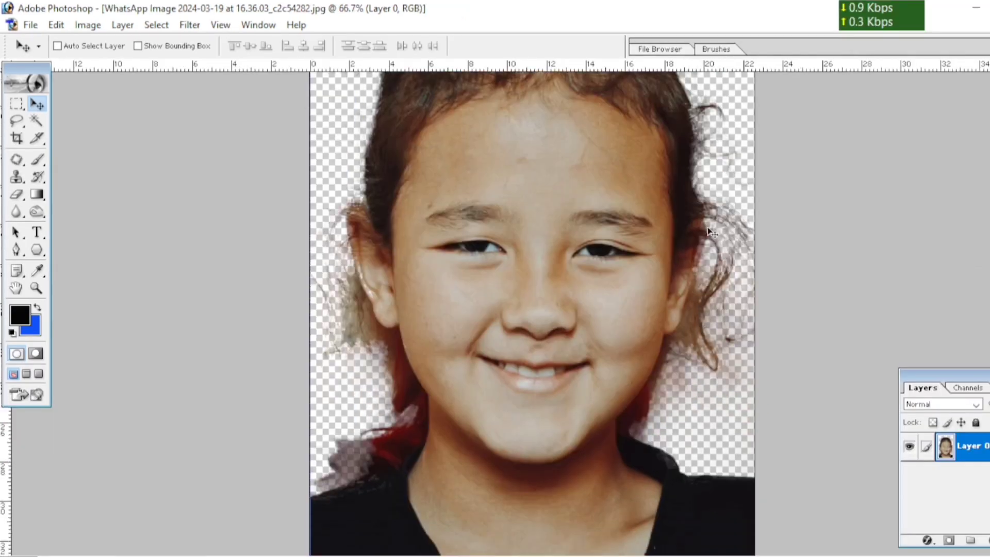
pyautogui.scroll(6, 721, 313)
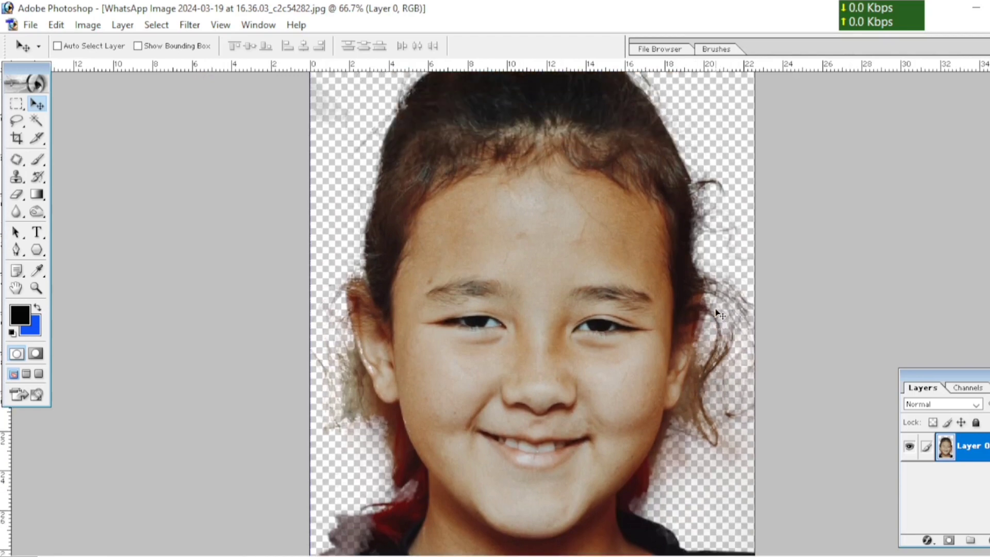
pyautogui.scroll(1, 720, 313)
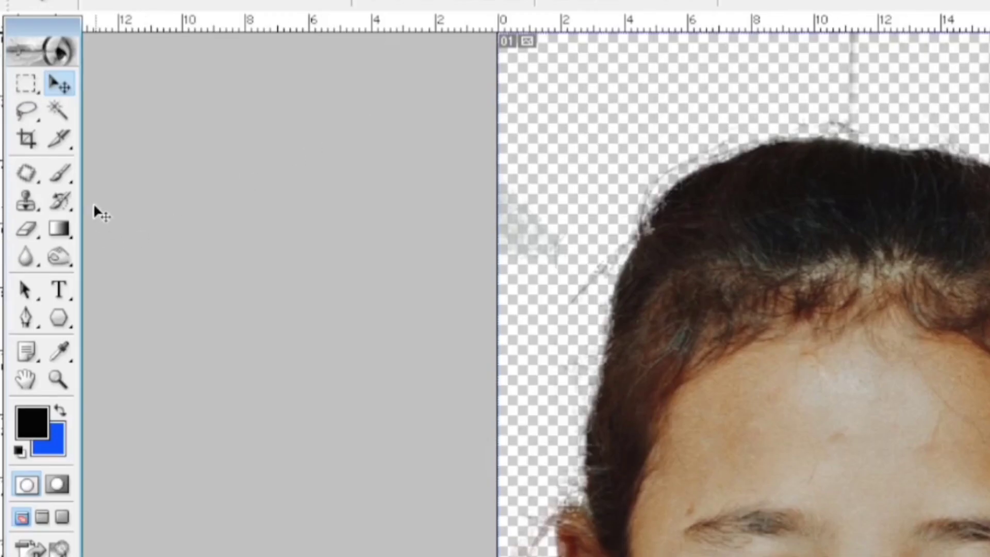
pyautogui.click(28, 231)
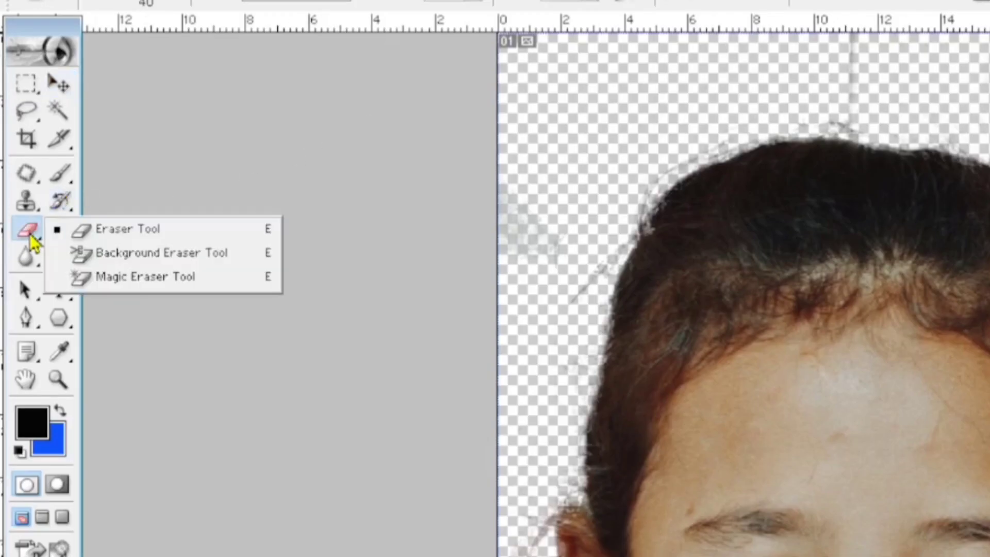
pyautogui.click(116, 233)
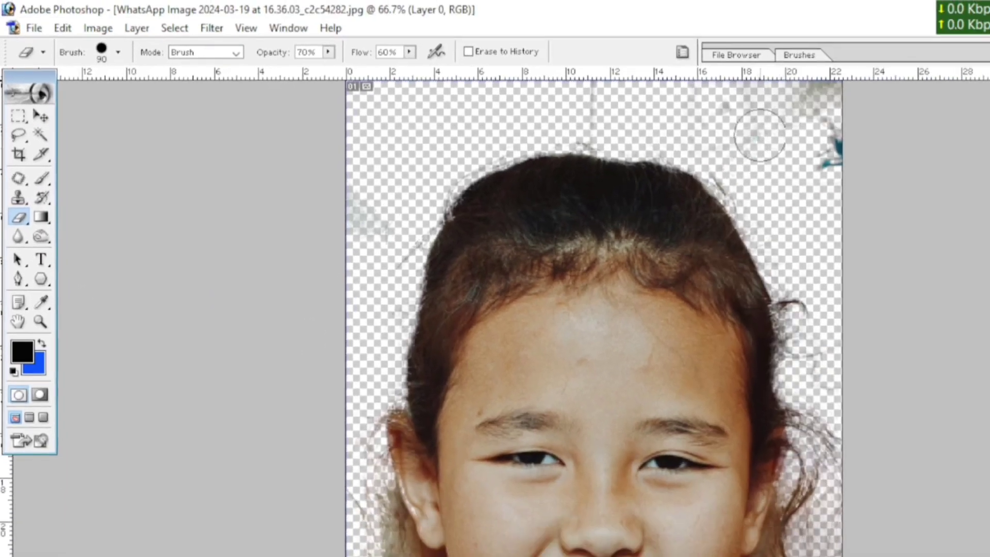
pyautogui.moveTo(761, 135)
pyautogui.mouseDown()
pyautogui.moveTo(794, 95)
pyautogui.moveTo(820, 189)
pyautogui.moveTo(819, 82)
pyautogui.moveTo(818, 150)
pyautogui.mouseUp()
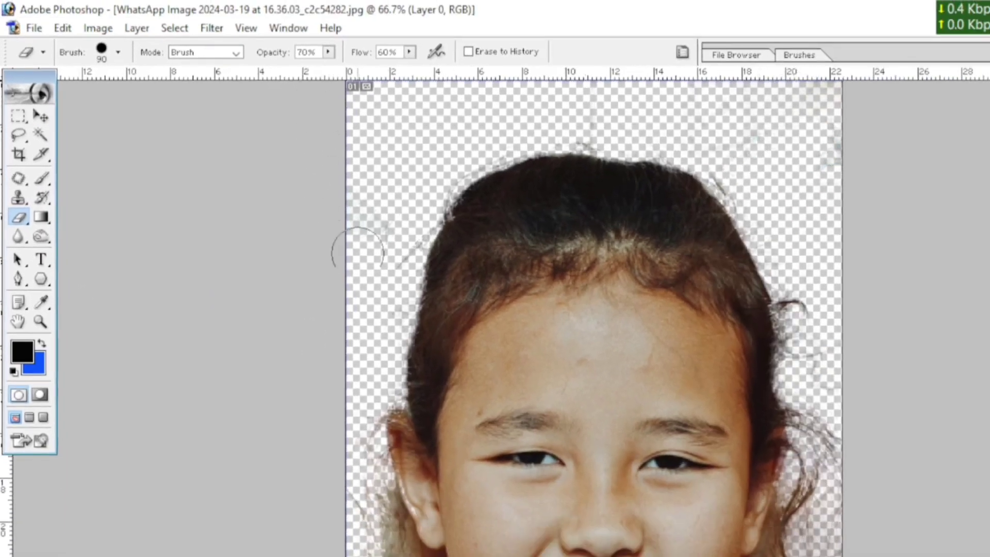
pyautogui.press('[')
pyautogui.press('[')
pyautogui.press('[')
pyautogui.scroll(-5, 337, 354)
pyautogui.scroll(2, 496, 376)
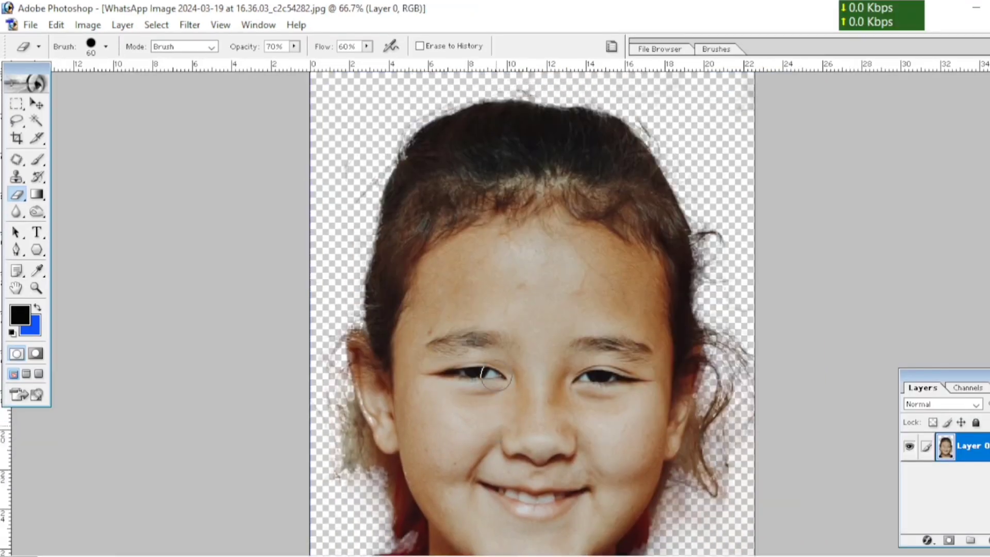
# Move the extracted portrait up on the canvas and return it flush with the canvas's lower edge
pyautogui.click(36, 103)
pyautogui.scroll(-1, 529, 352)
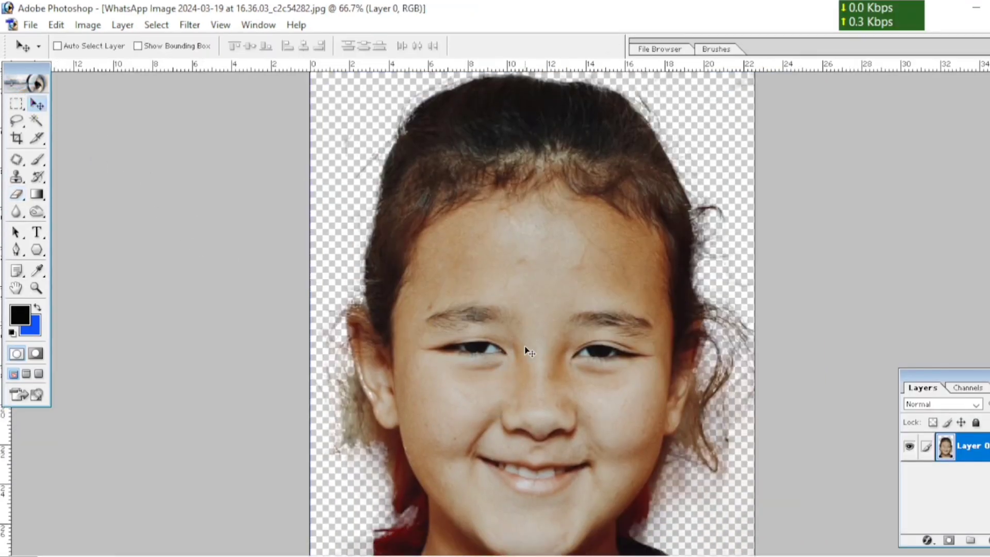
pyautogui.moveTo(564, 223); pyautogui.dragTo(545, 207)
pyautogui.hotkey('ctrl', '-')
pyautogui.hotkey('ctrl', '-')
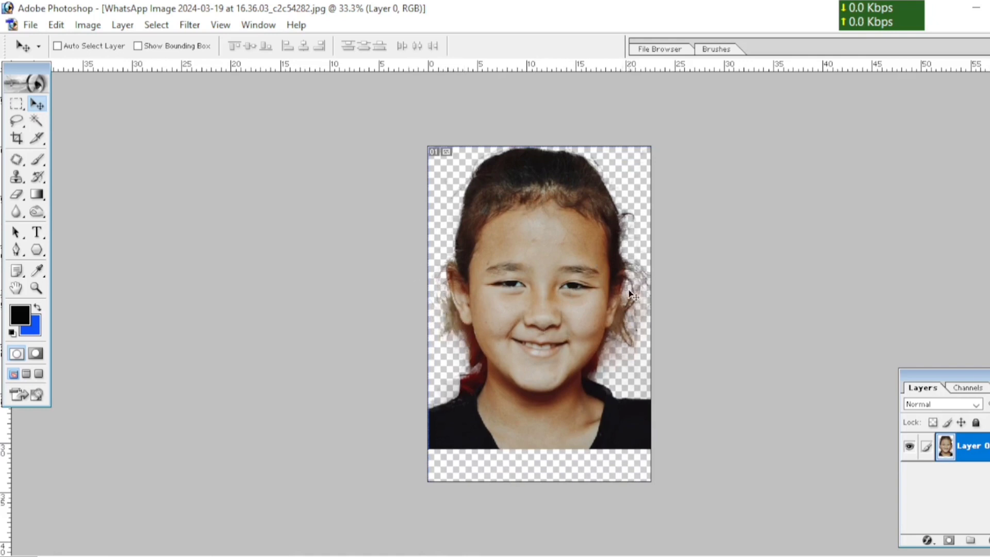
pyautogui.moveTo(585, 253); pyautogui.dragTo(598, 378)
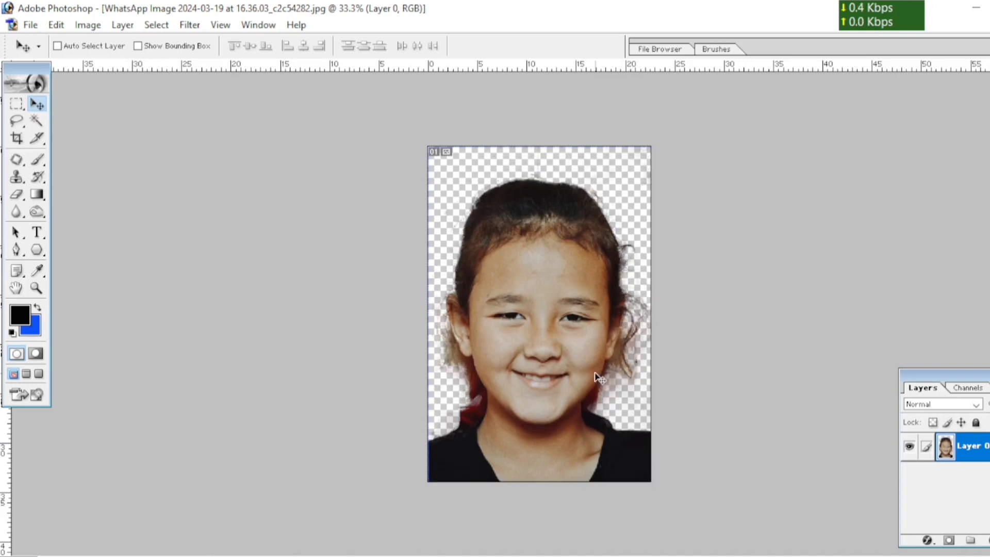